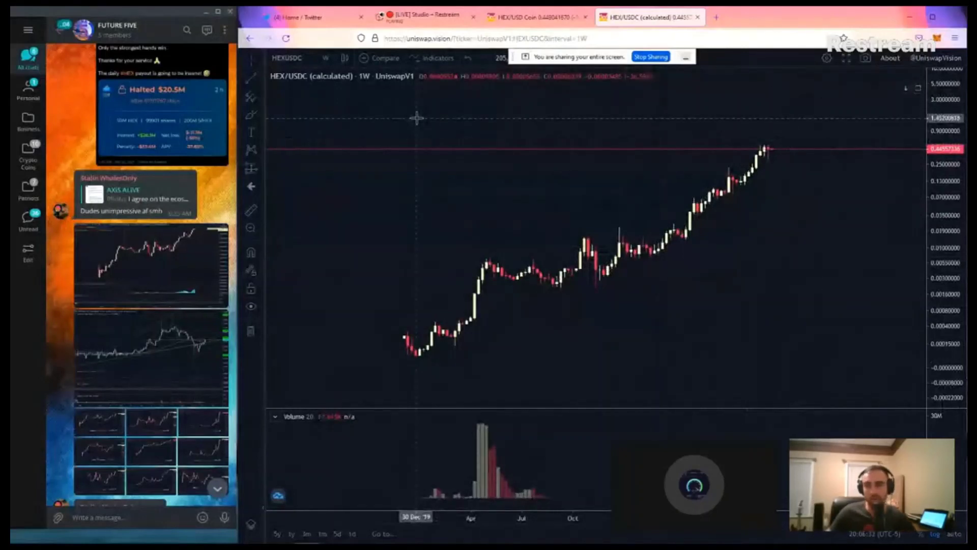
scroll(135, 259, down, 5)
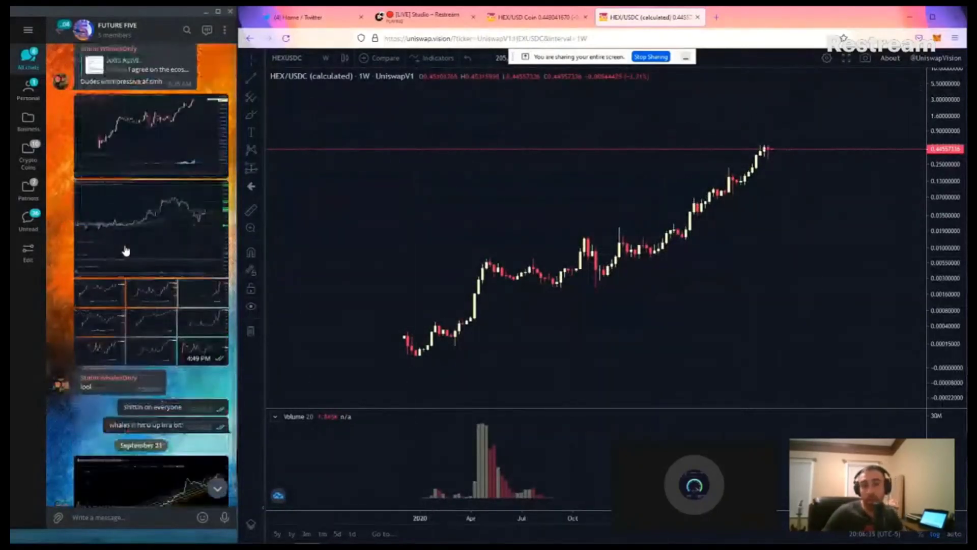
scroll(136, 260, down, 5)
scroll(135, 260, down, 5)
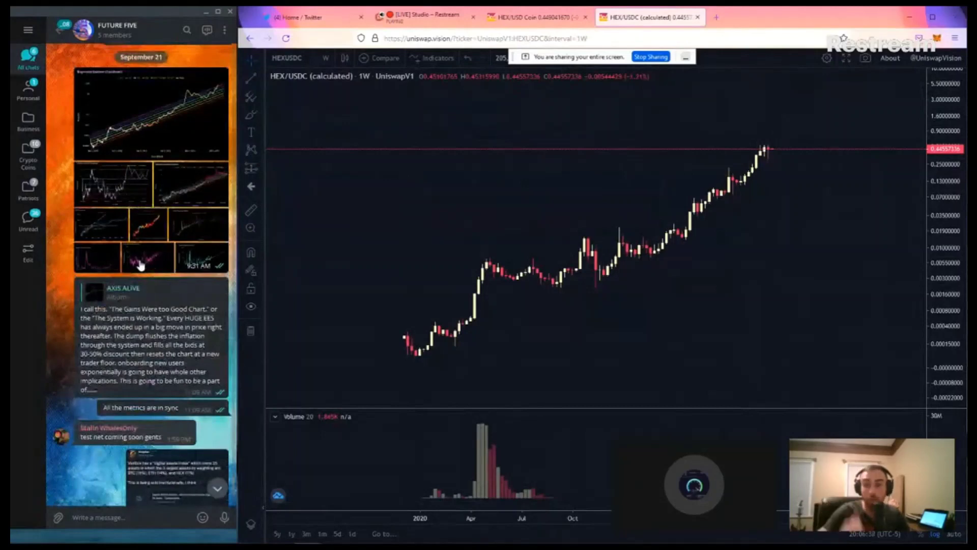
scroll(143, 244, down, 5)
scroll(143, 243, down, 5)
scroll(153, 248, down, 5)
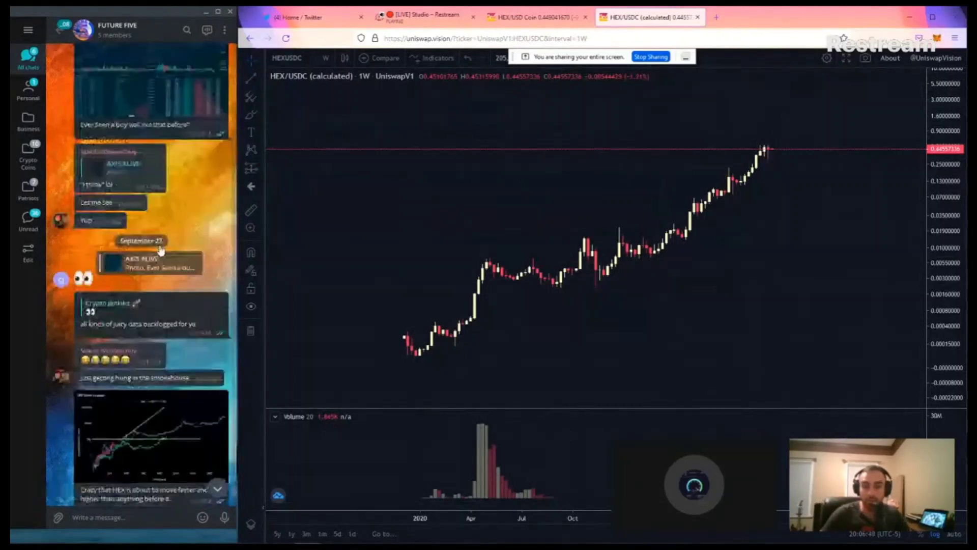
scroll(162, 250, down, 5)
scroll(163, 250, down, 5)
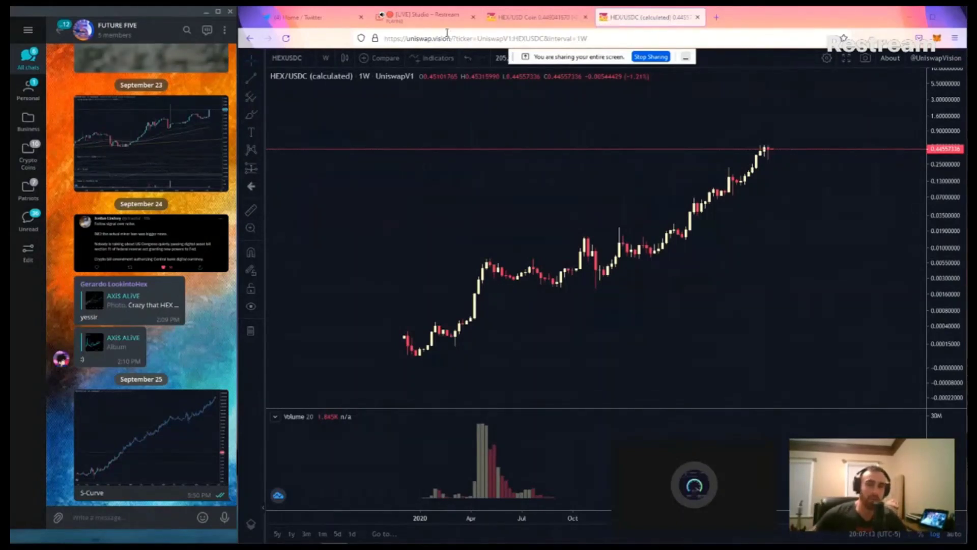
- Switch the browser from the HEX/USDC UniswapVision chart to the live Restream Studio broadcast
click(427, 17)
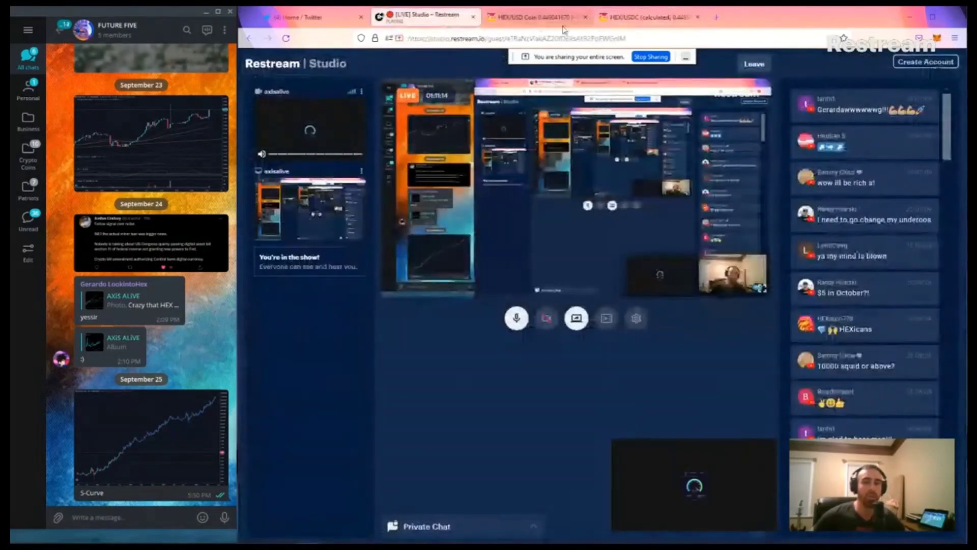